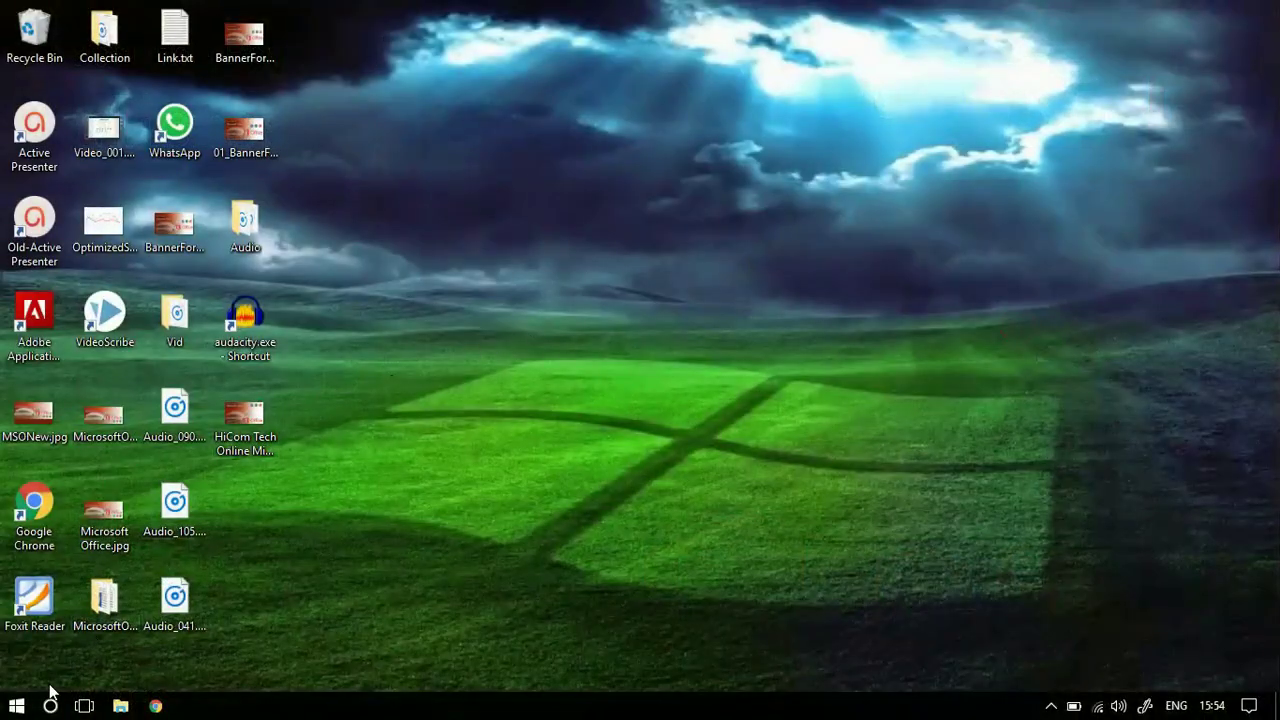
Launch PowerPoint 2016 from the Windows Start menu
left_click(14, 708)
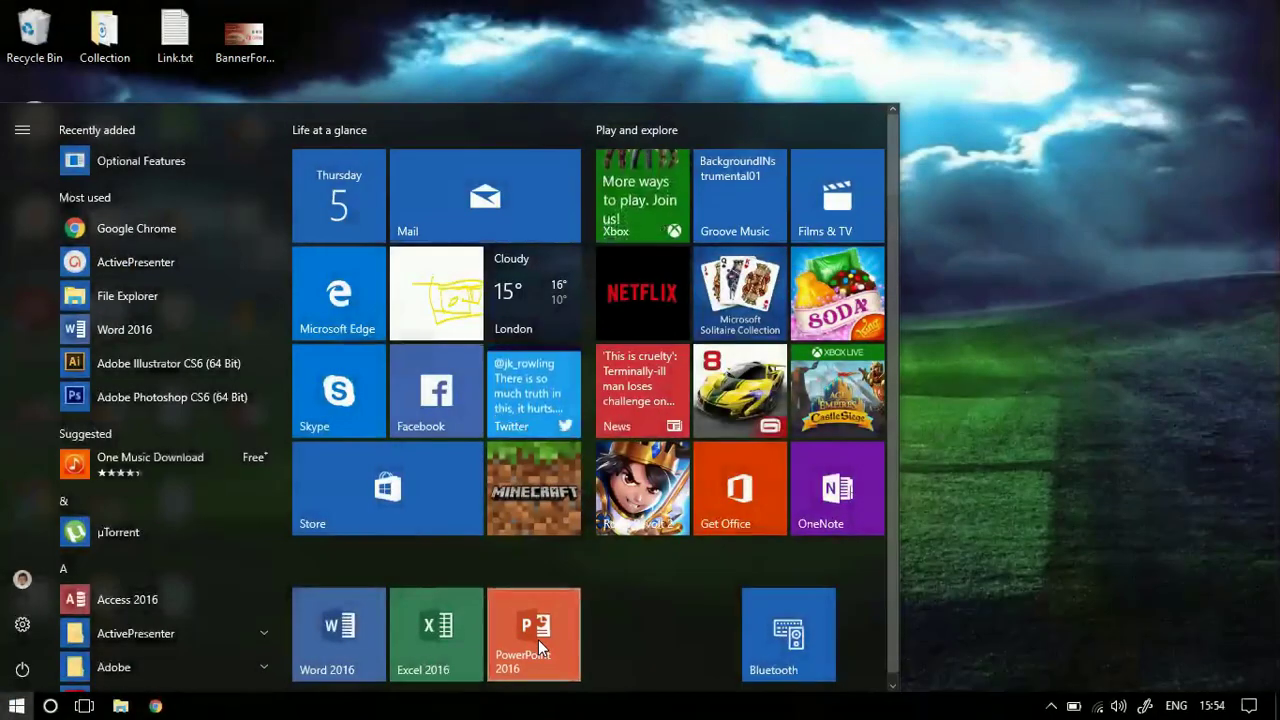
left_click(539, 642)
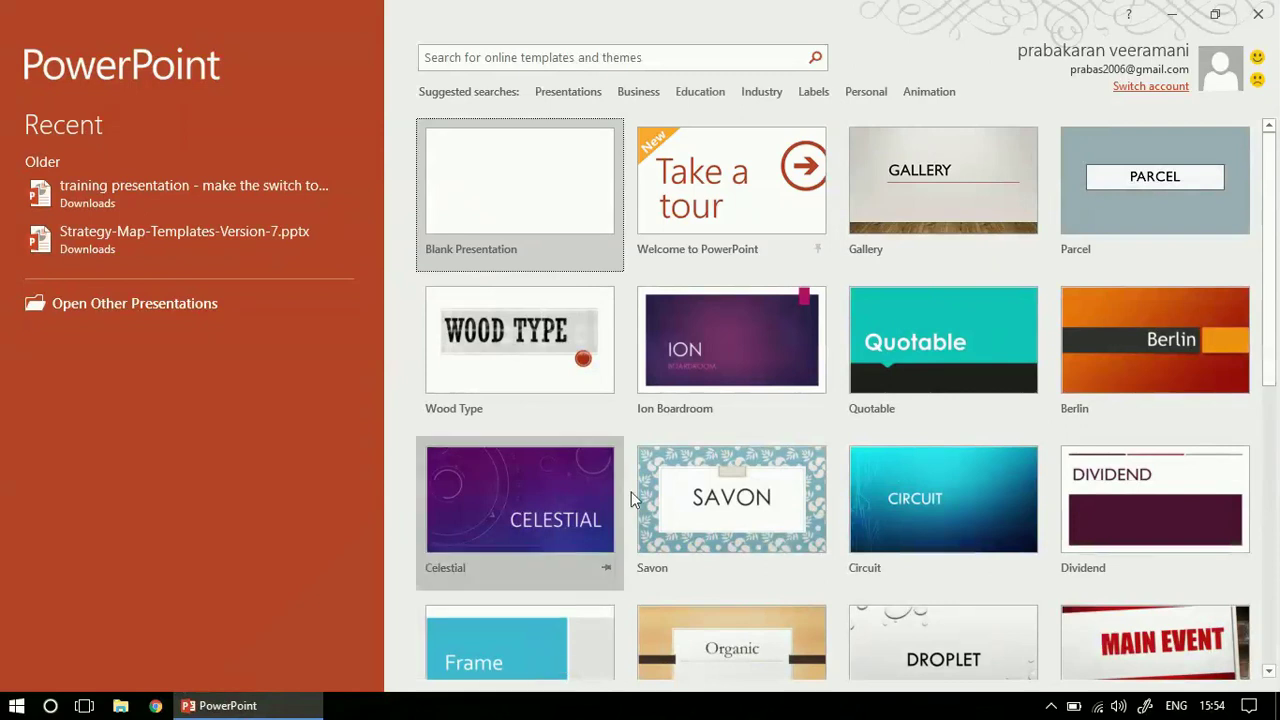
Create a blank presentation, Presentation1, and bring up the Insert ribbon
left_click(600, 196)
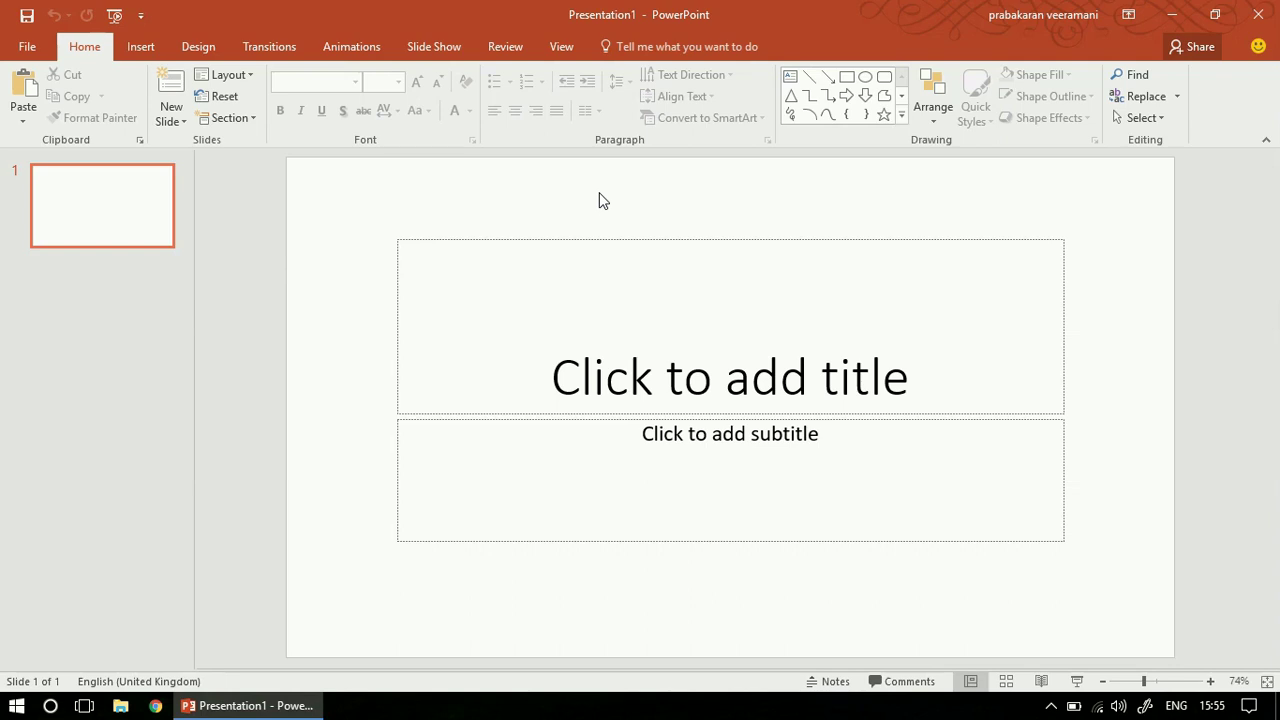
left_click(152, 47)
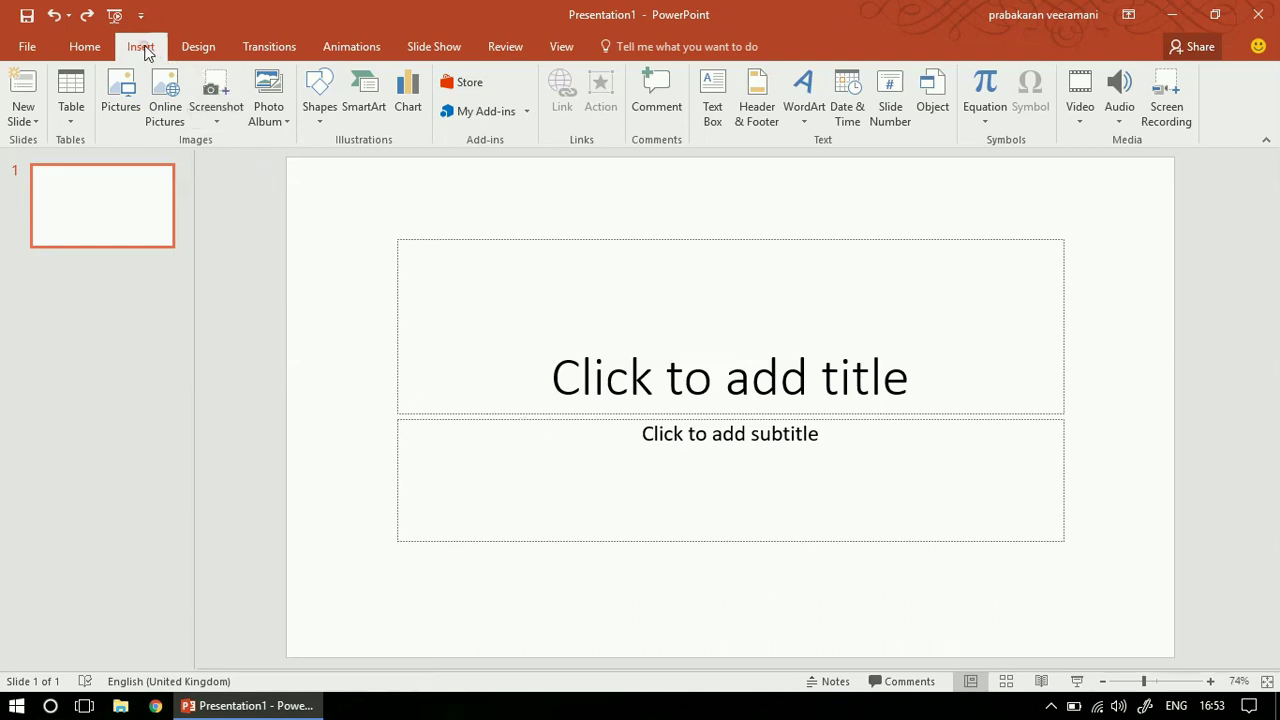
Start a Screen Recording over nearly the full desktop, turning audio off and back on
left_click(1182, 102)
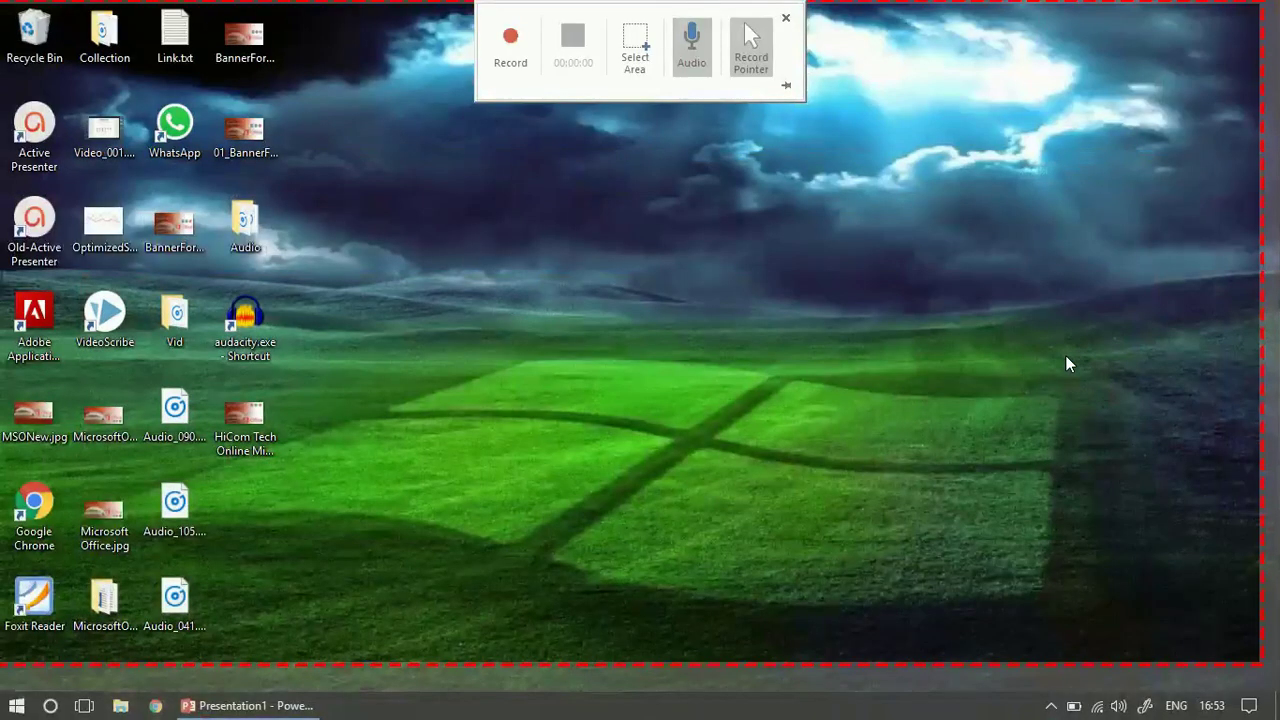
left_click(635, 45)
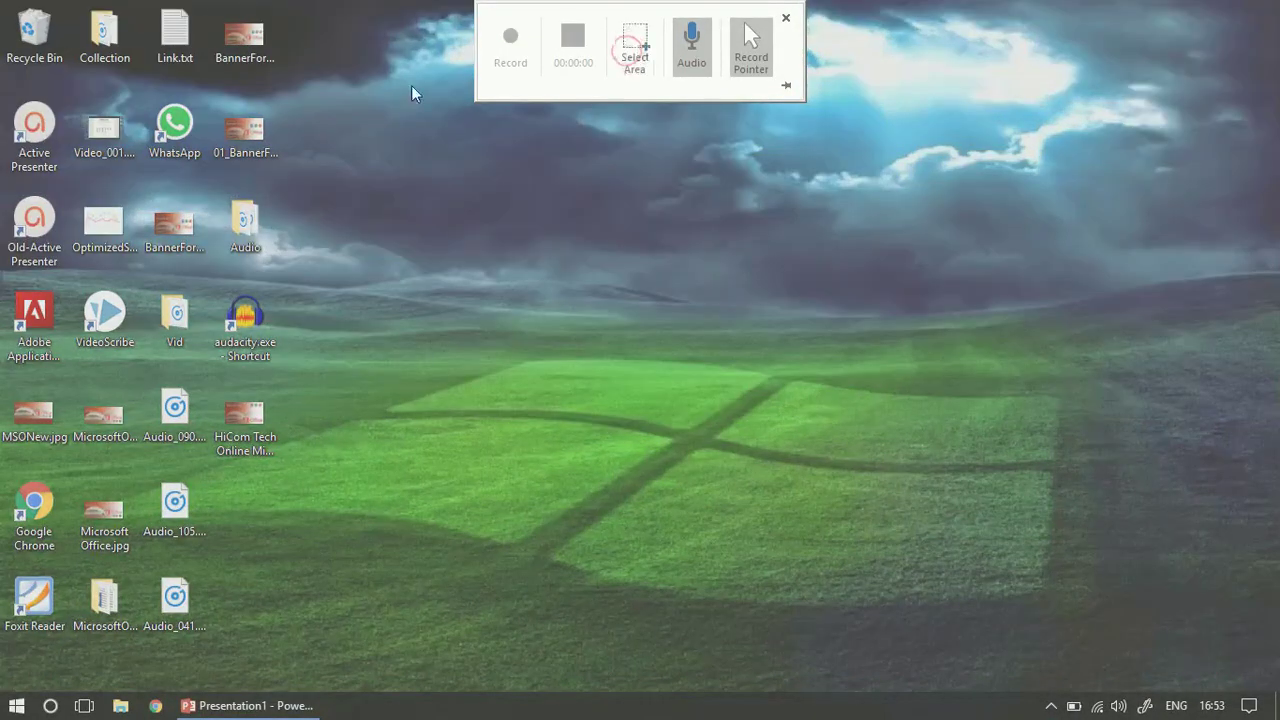
left_click_drag(2, 2, 1250, 638)
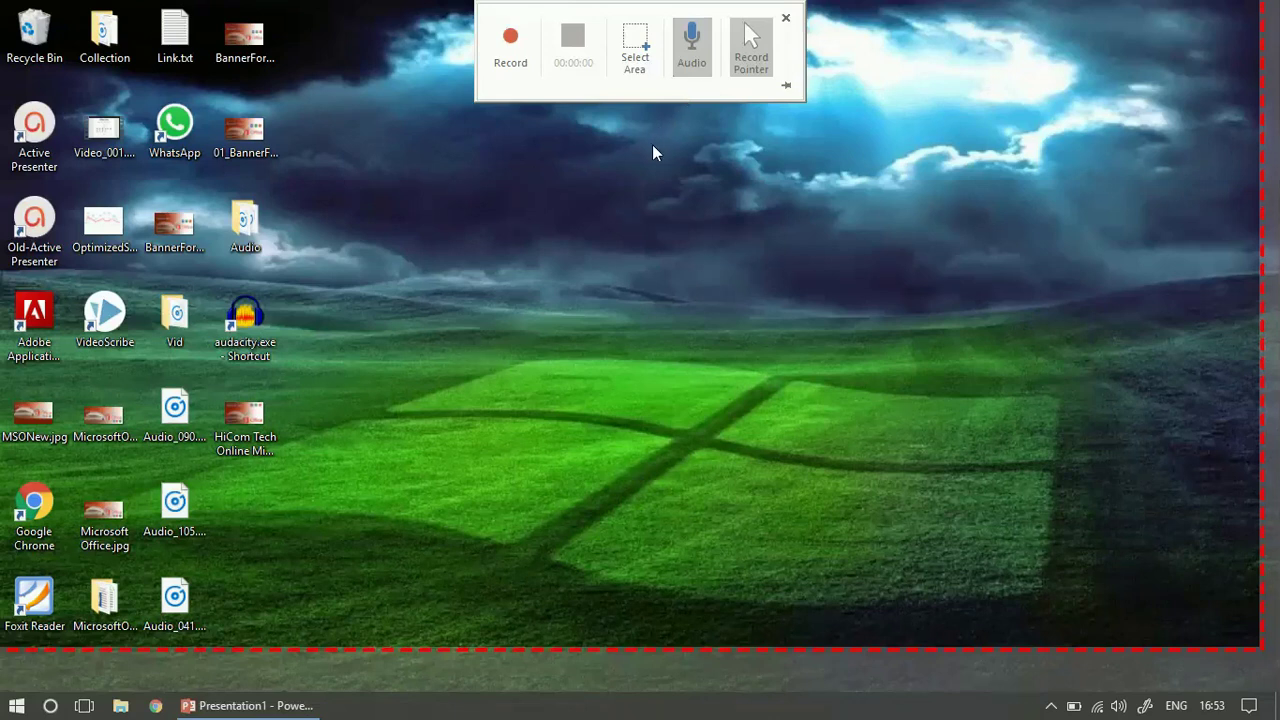
left_click(692, 50)
left_click(692, 45)
Begin recording, then draw a black-styled rectangle near the slide's top-left
left_click(511, 45)
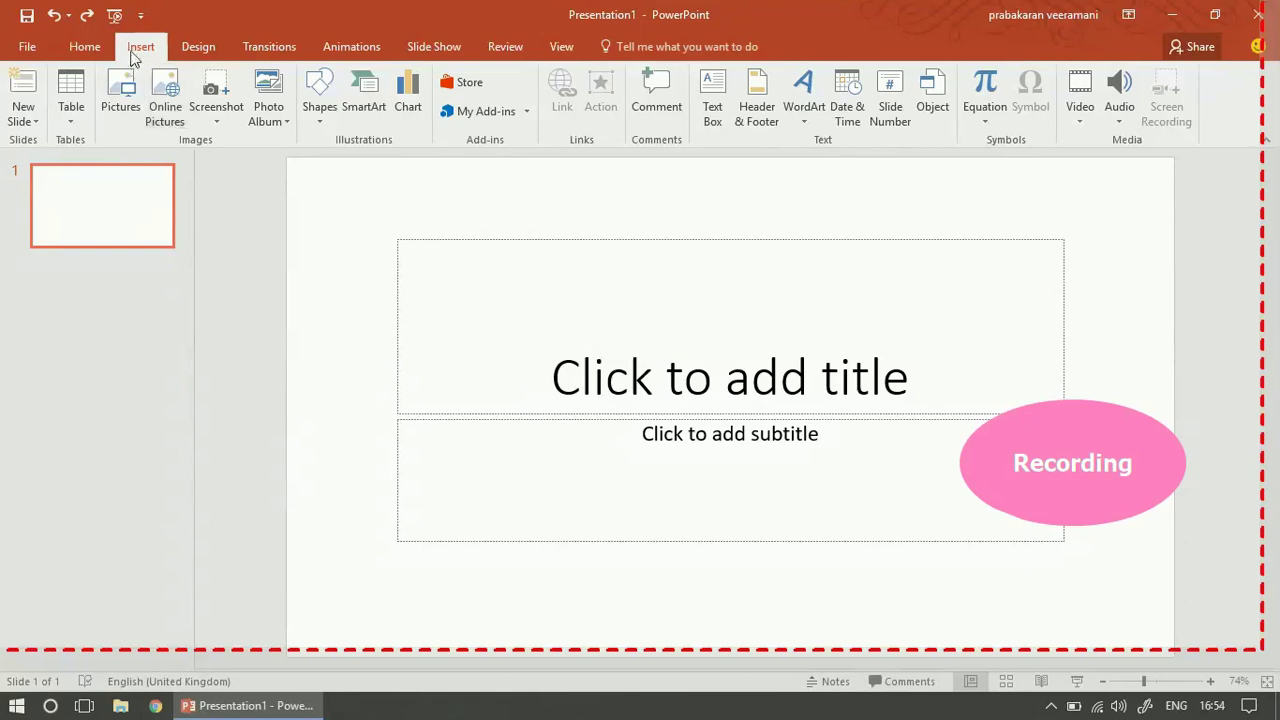
left_click(328, 122)
left_click(350, 161)
left_click_drag(332, 208, 463, 344)
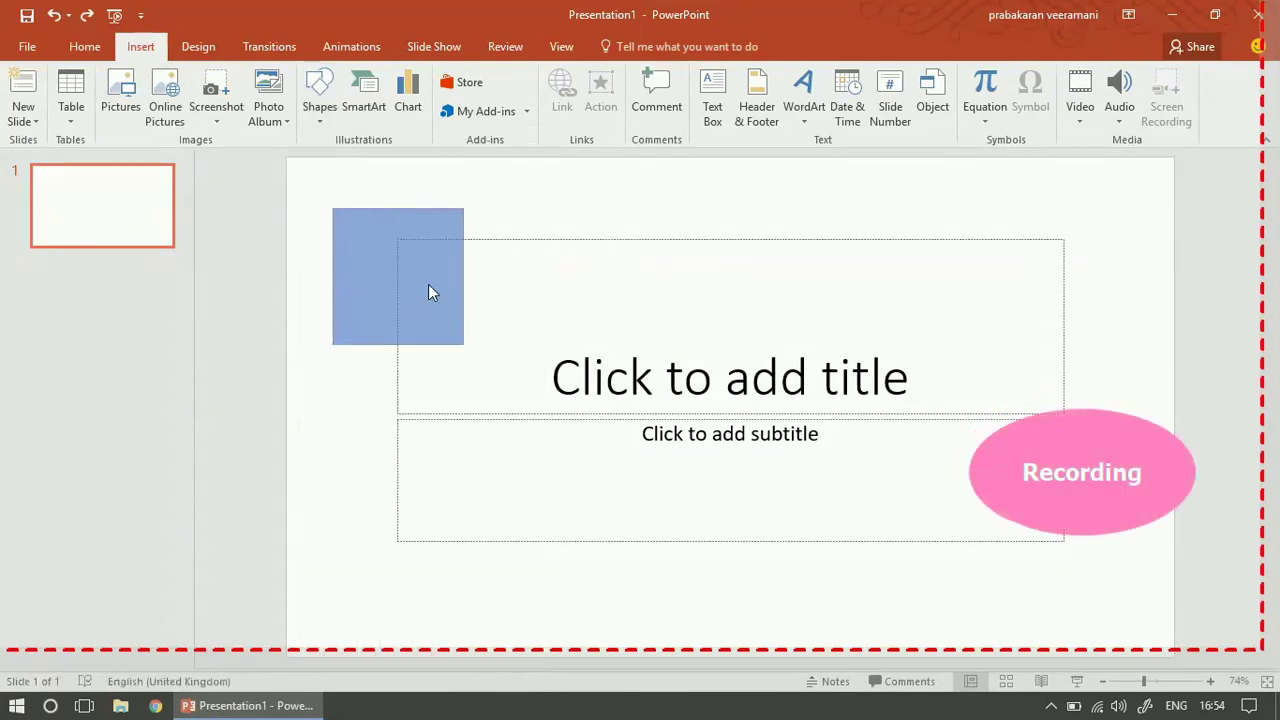
left_click(322, 105)
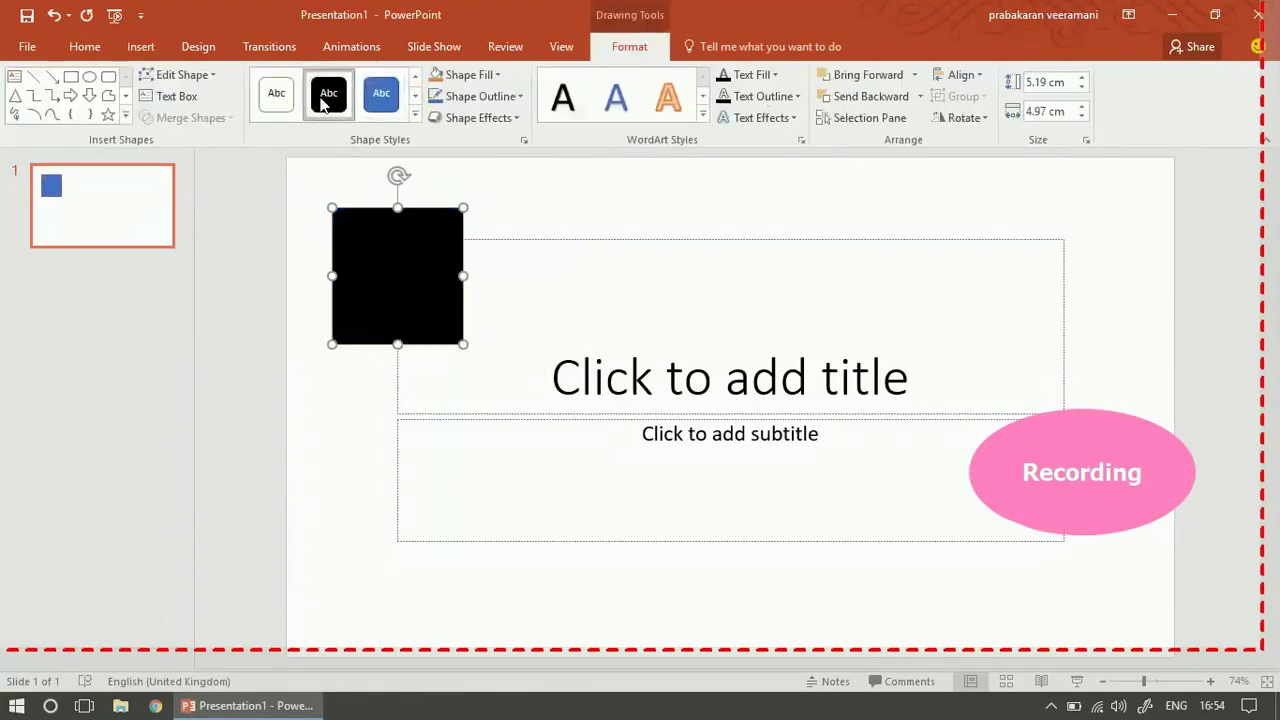
Draw a second rectangle overlapping the first one
left_click(87, 48)
left_click(141, 47)
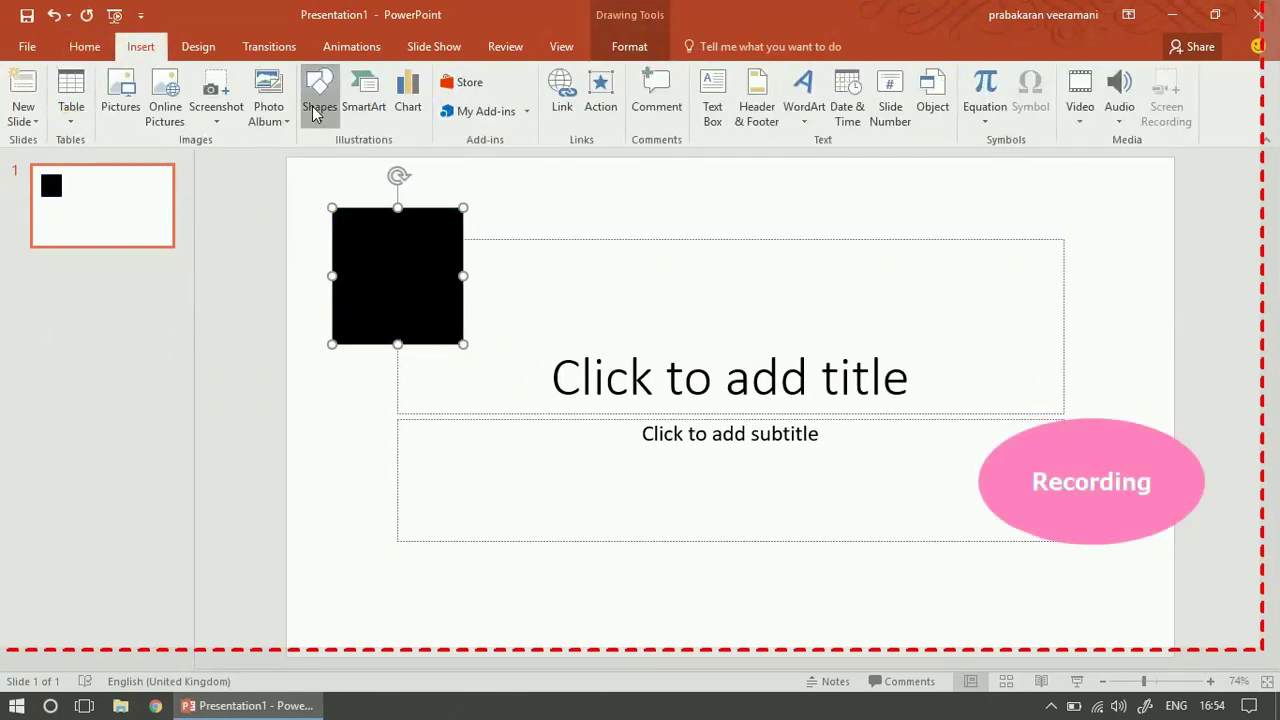
left_click(320, 95)
left_click(352, 161)
mouse_move(529, 217)
left_mouse_down()
mouse_move(422, 395)
mouse_move(376, 438)
left_mouse_up()
Fragment both rectangles with Merge Shapes and spread the three pieces apart
left_click(301, 190)
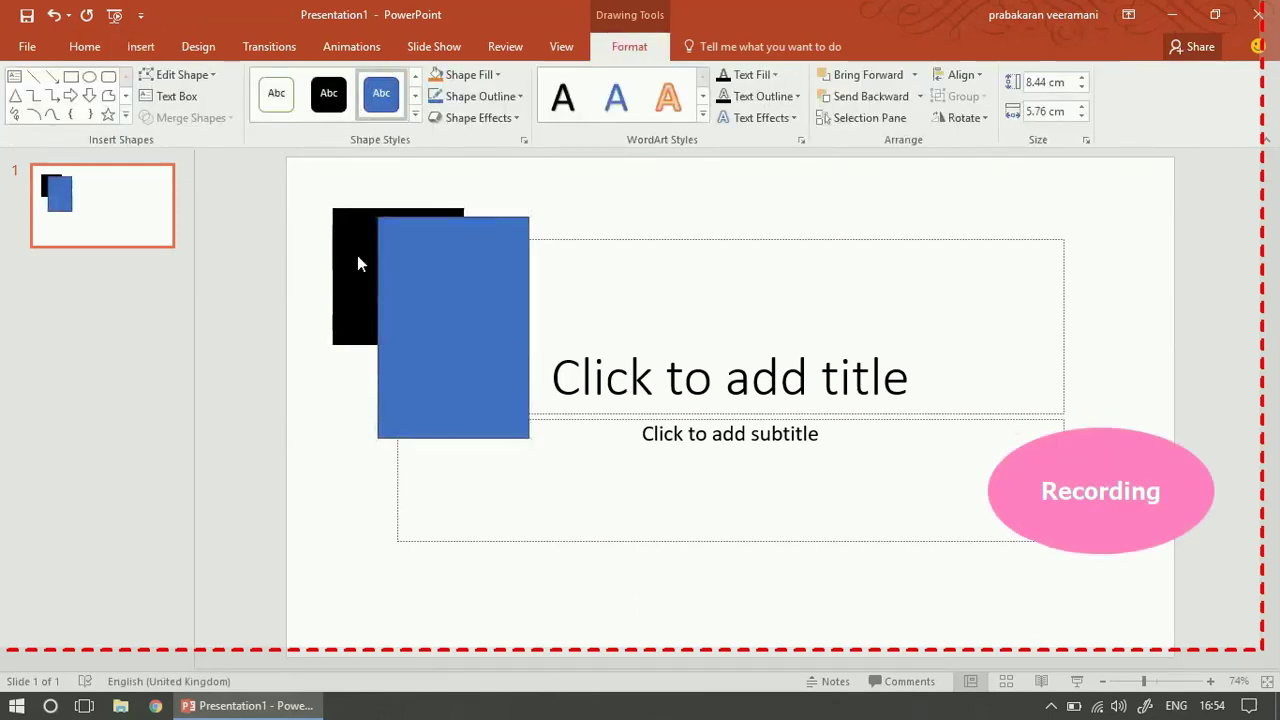
left_click(345, 295)
left_click(420, 360, "shift")
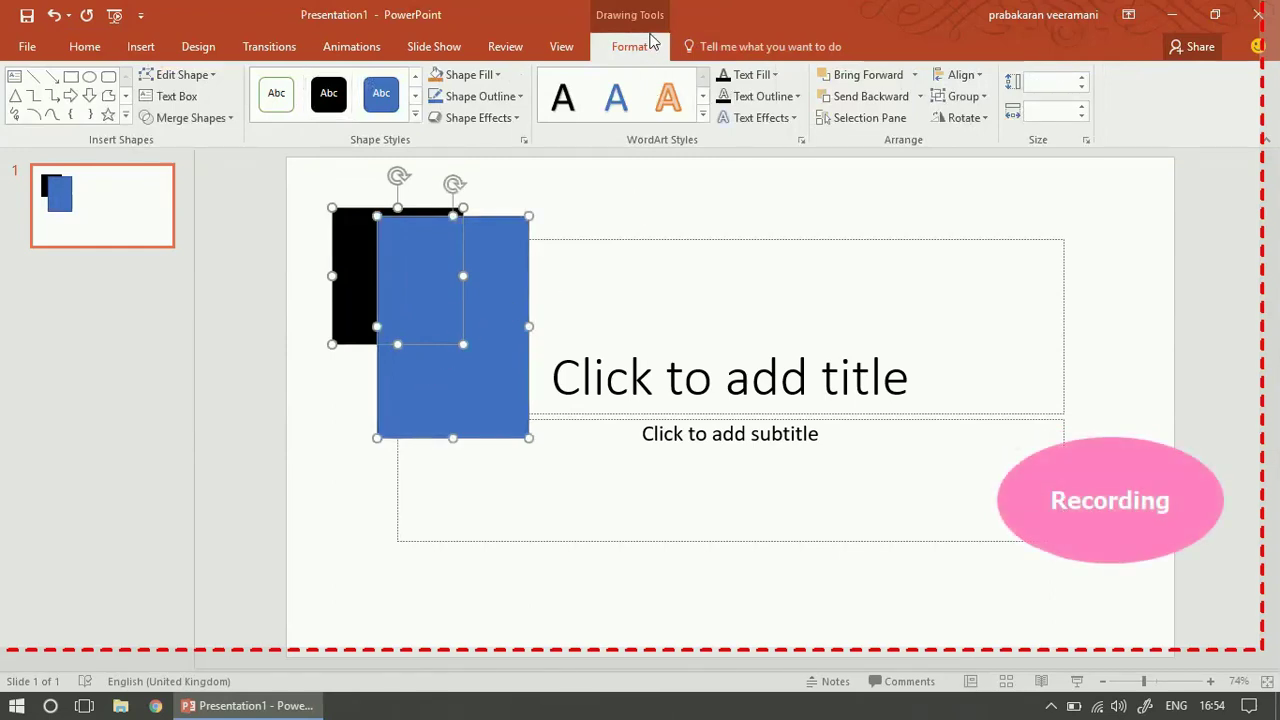
left_click(210, 119)
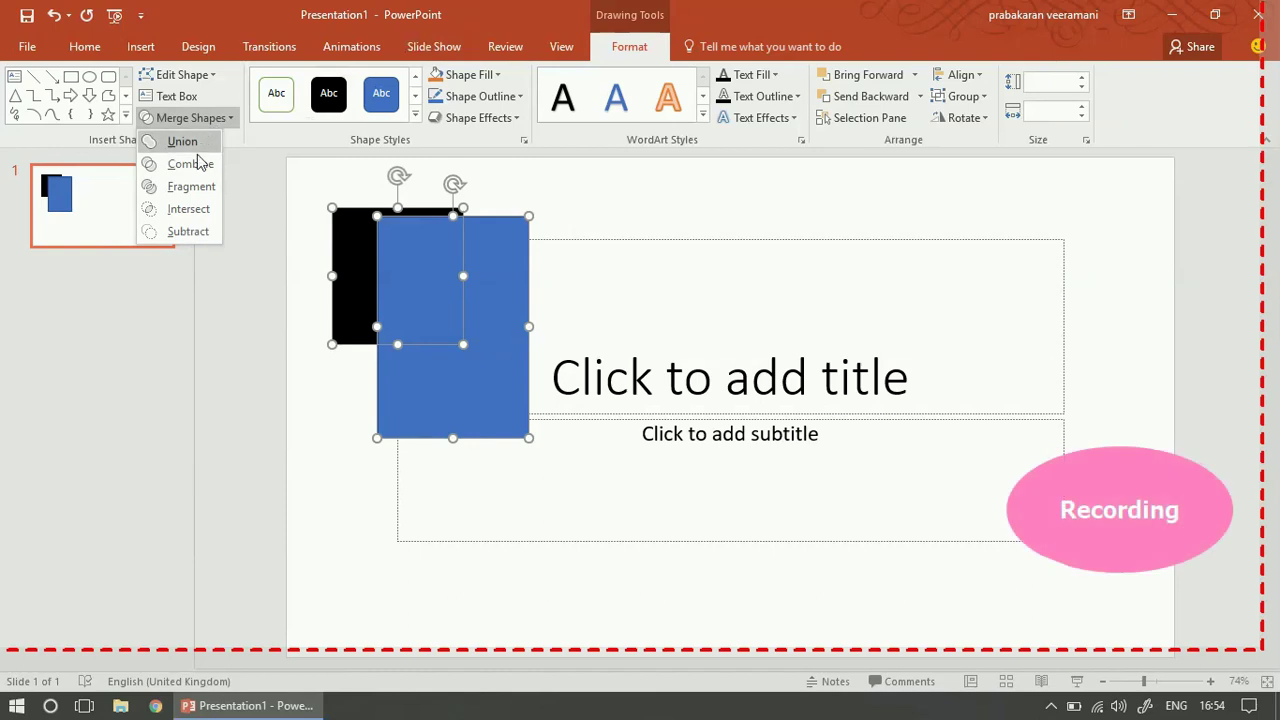
left_click(192, 187)
left_click_drag(417, 301, 625, 242)
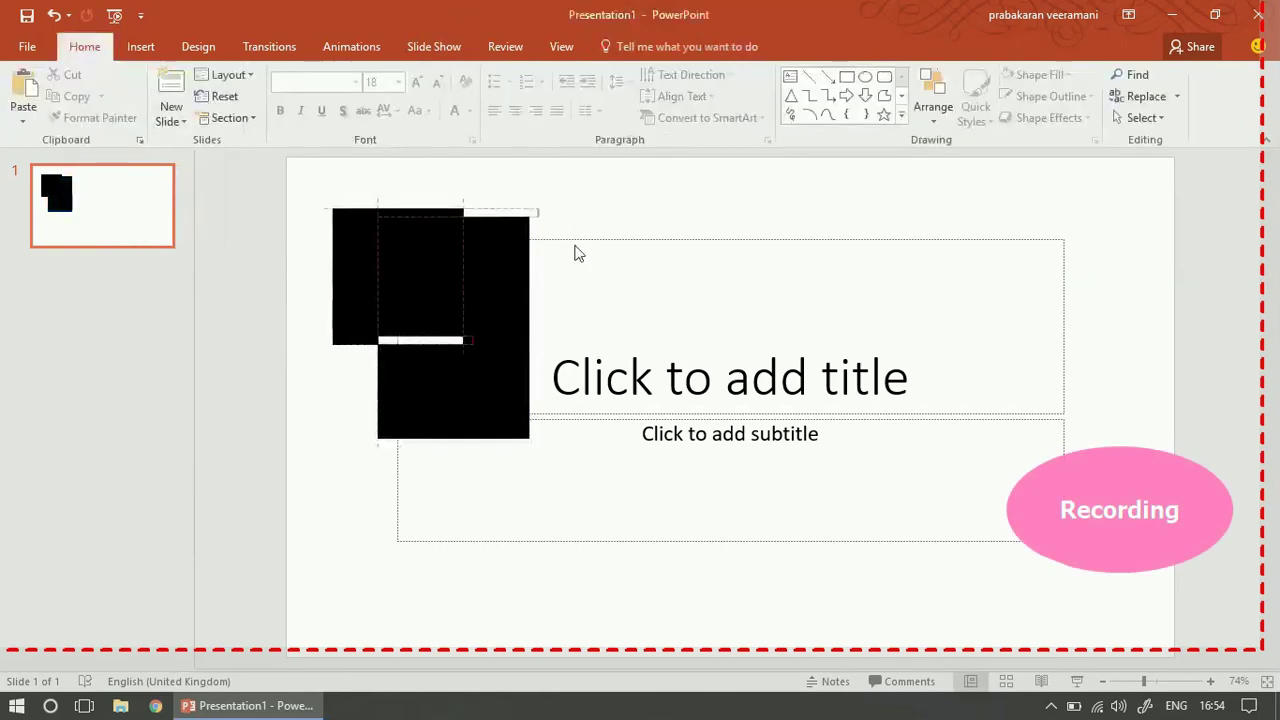
left_click_drag(357, 288, 291, 251)
left_click_drag(413, 400, 457, 445)
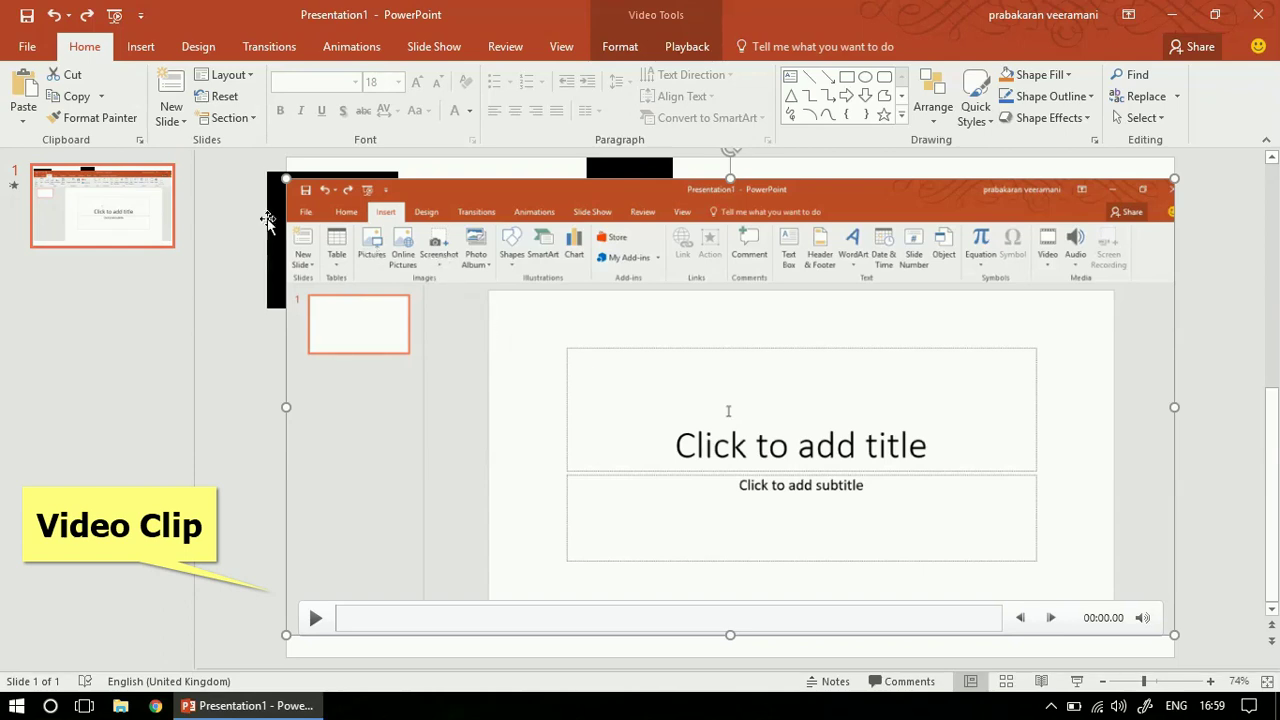
Delete the three black fragment shapes and move the video clip to the slide centre
left_click_drag(296, 190, 537, 322)
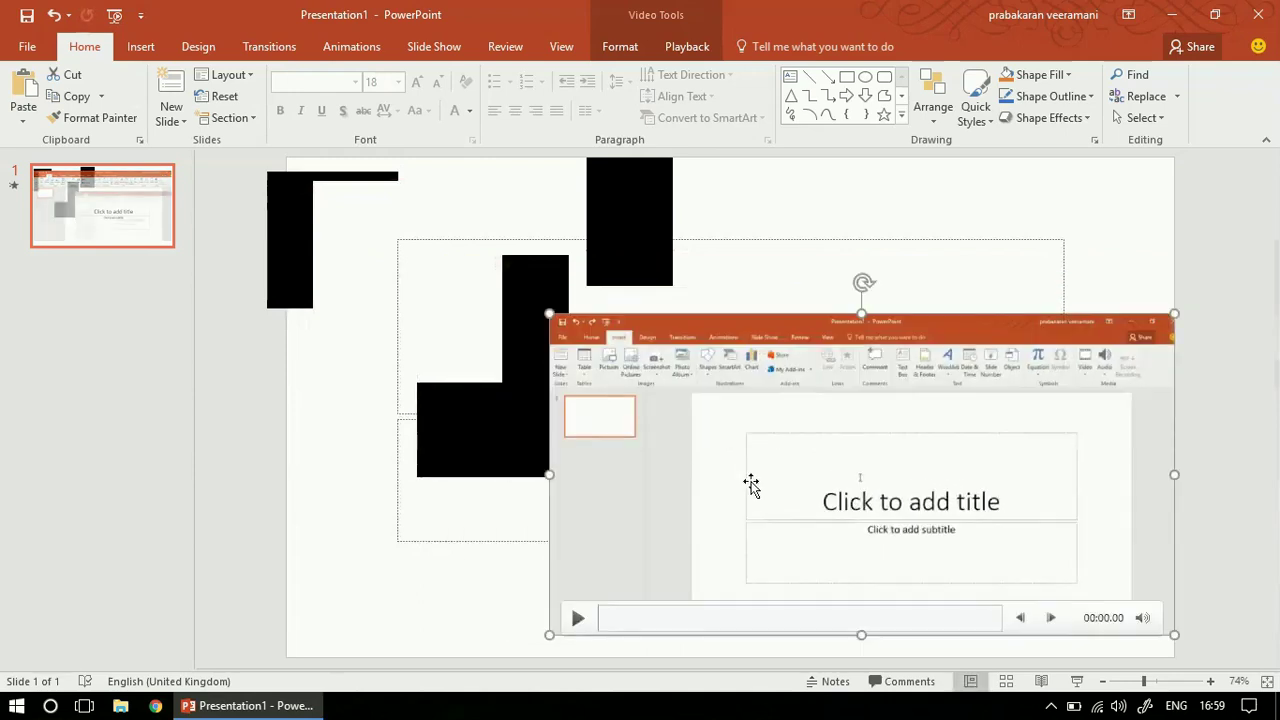
left_click_drag(537, 322, 736, 450)
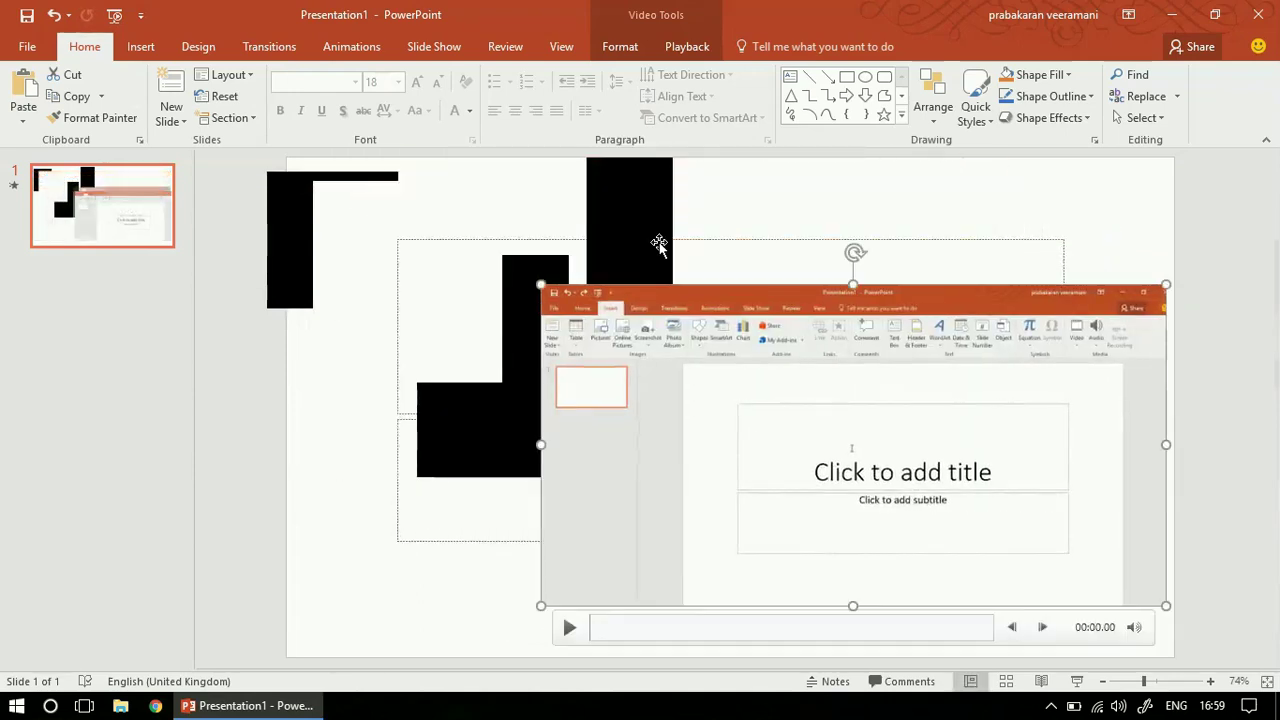
left_click(657, 243)
left_click(500, 423, "shift")
left_click(294, 229, "shift")
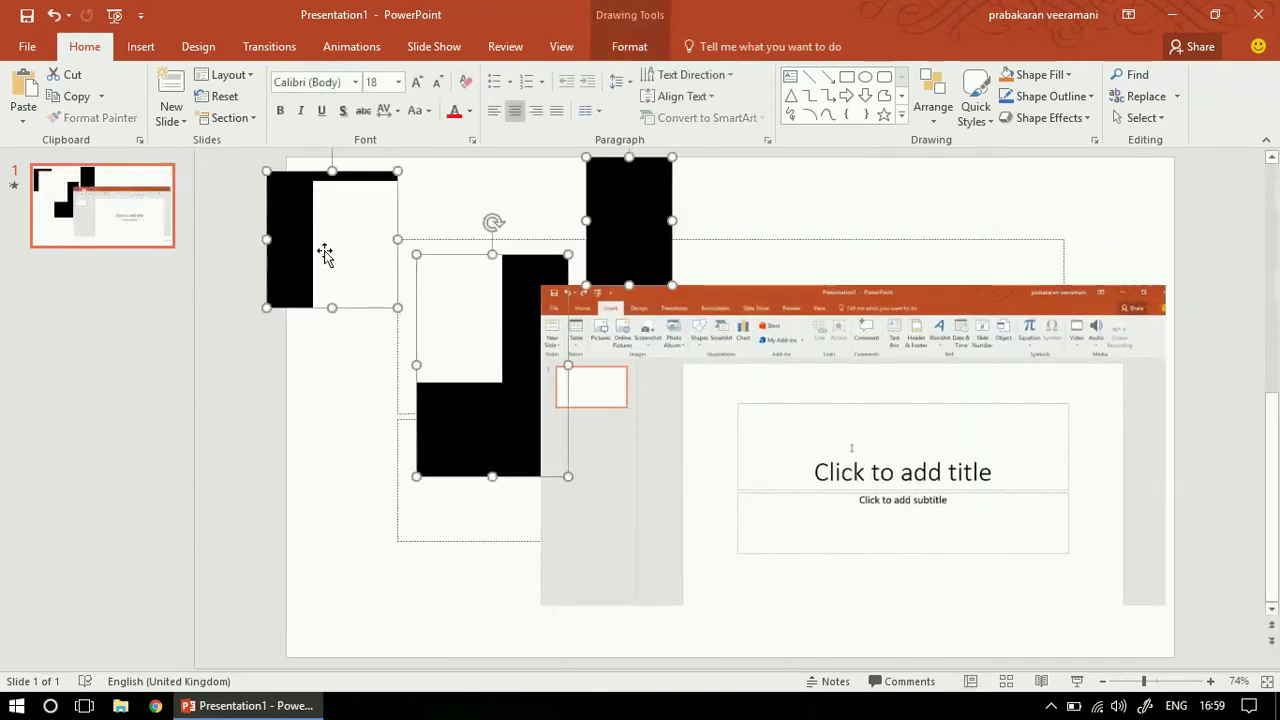
key("Delete")
left_click_drag(640, 431, 538, 363)
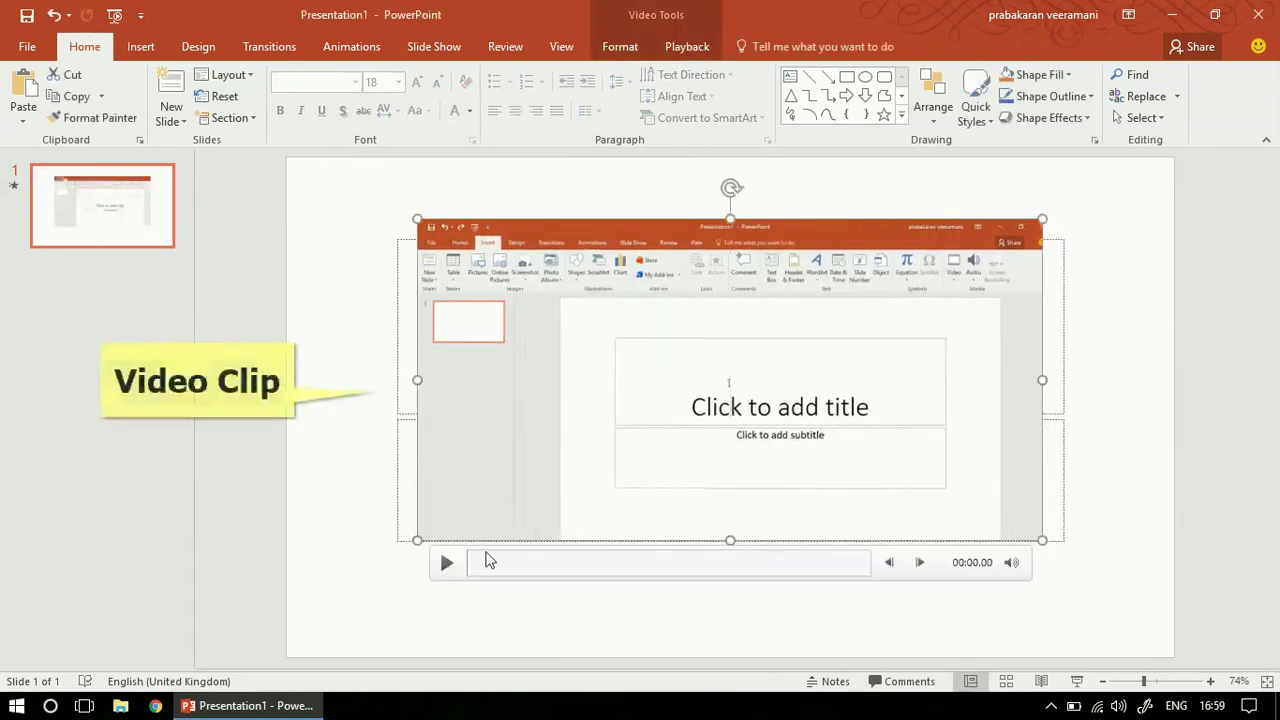
Mute the video clip, play it to about 12.69 seconds, and show Video Tools Format
left_click(1019, 571)
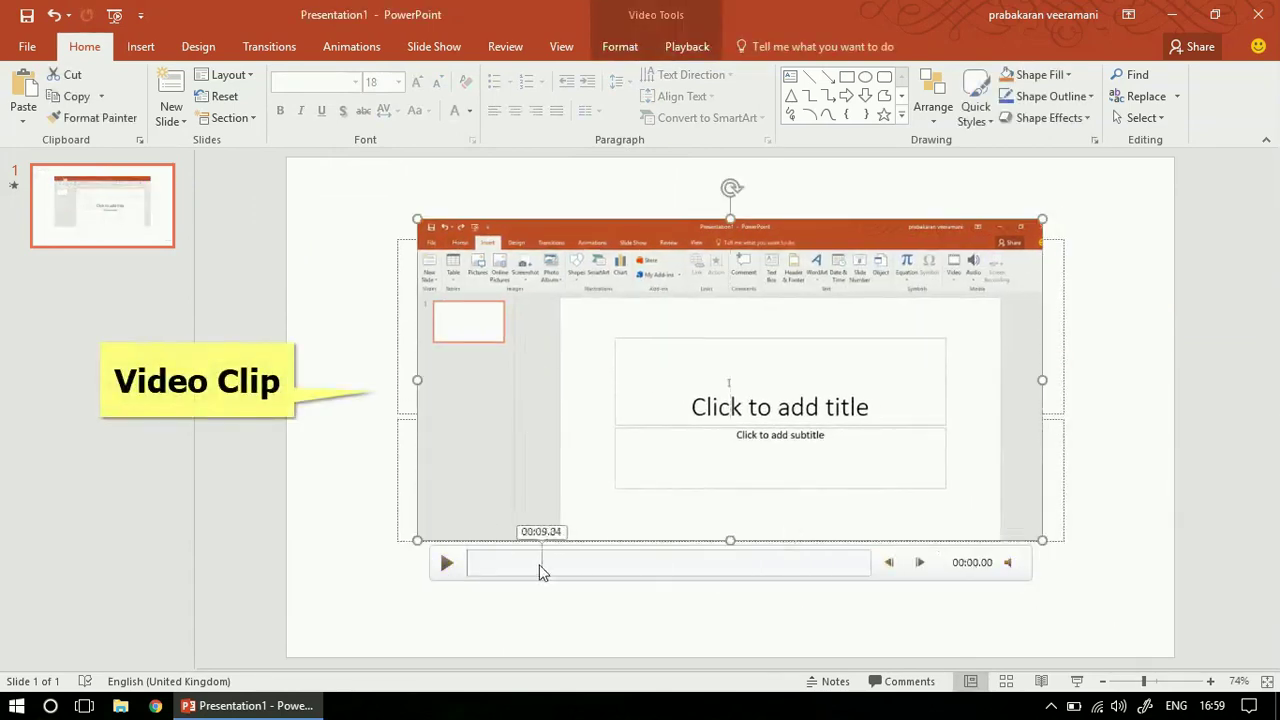
left_click(445, 564)
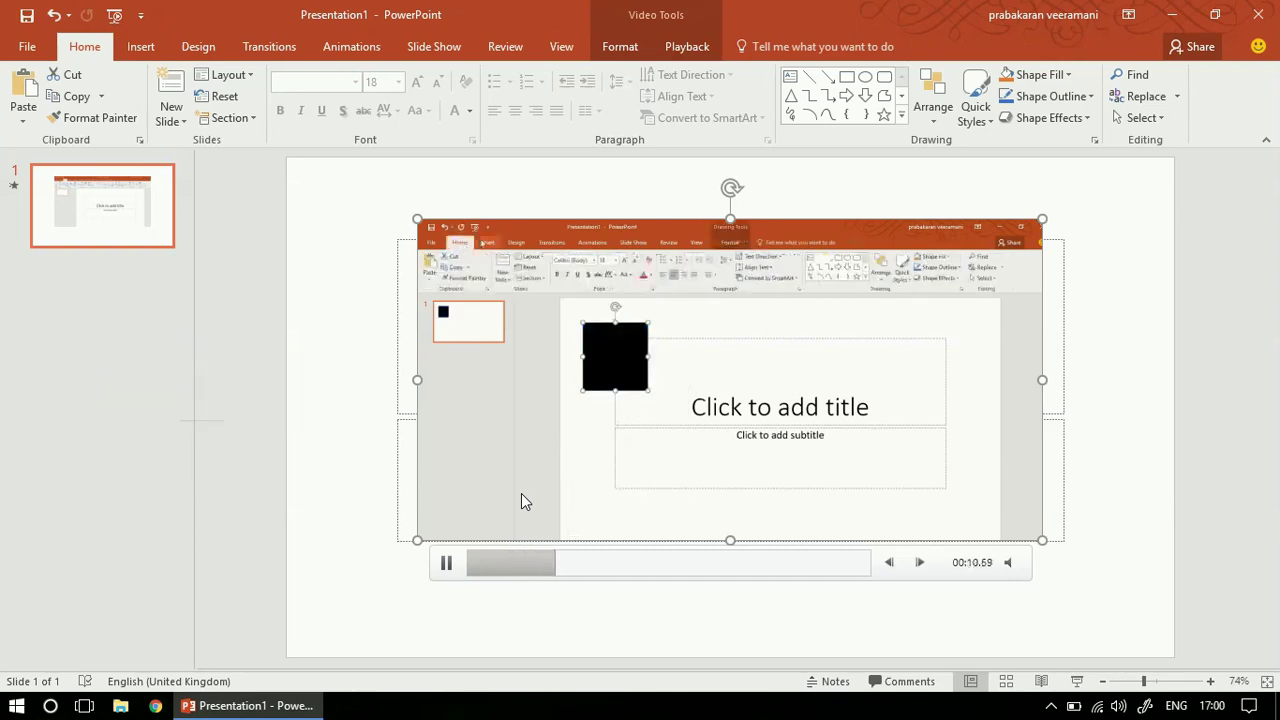
left_click(634, 47)
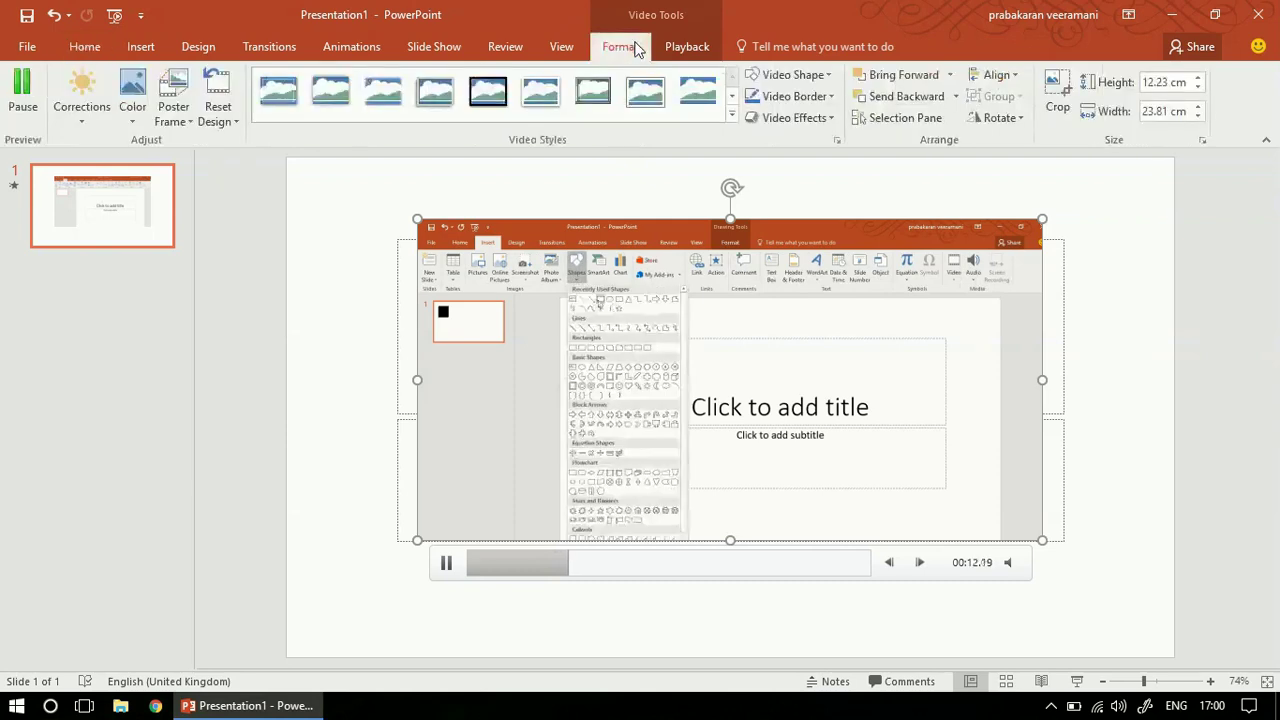
Apply a brighter, then a darker Corrections preset, and recolor the clip yellow
left_click(78, 108)
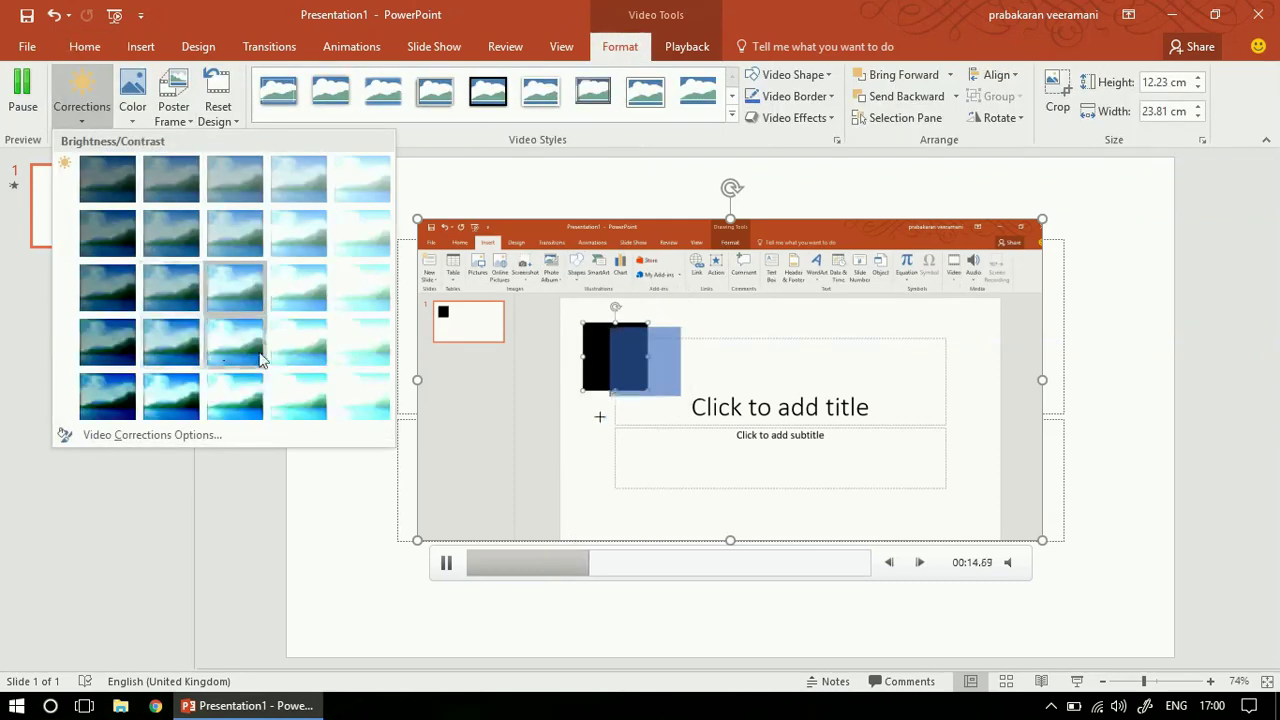
left_click(296, 339)
left_click(82, 100)
left_click(179, 290)
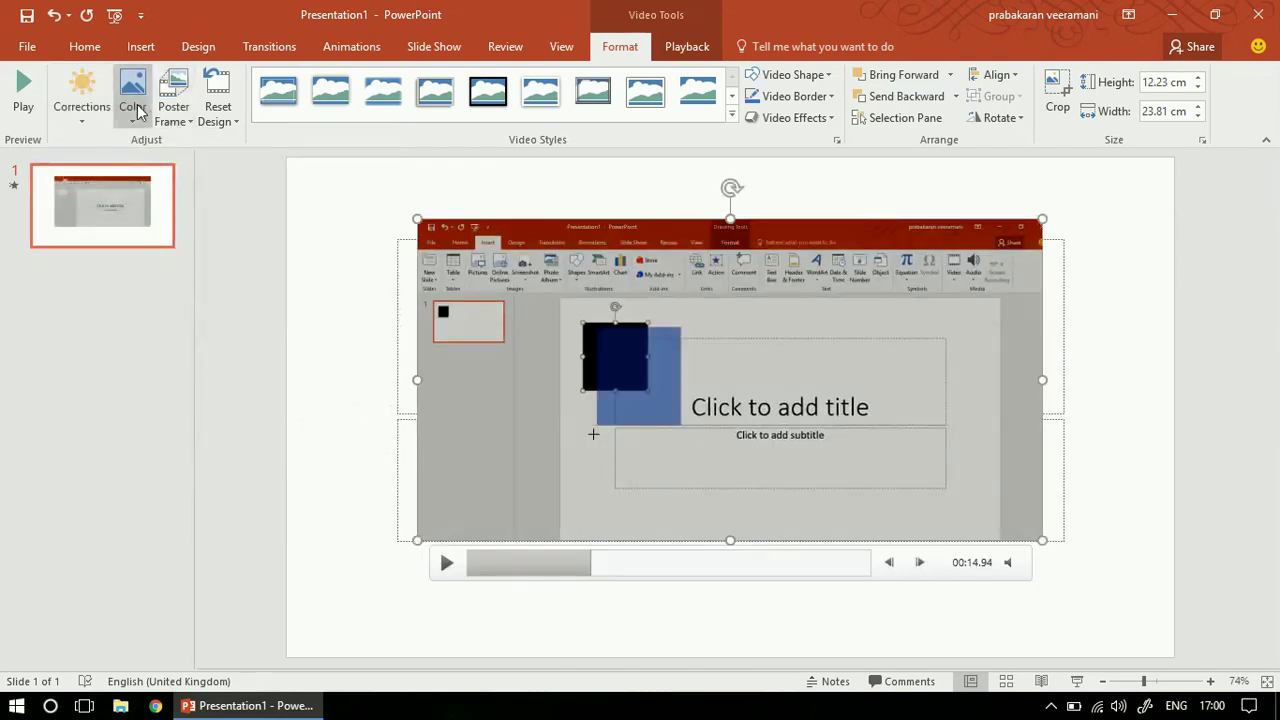
left_click(134, 118)
left_click(420, 248)
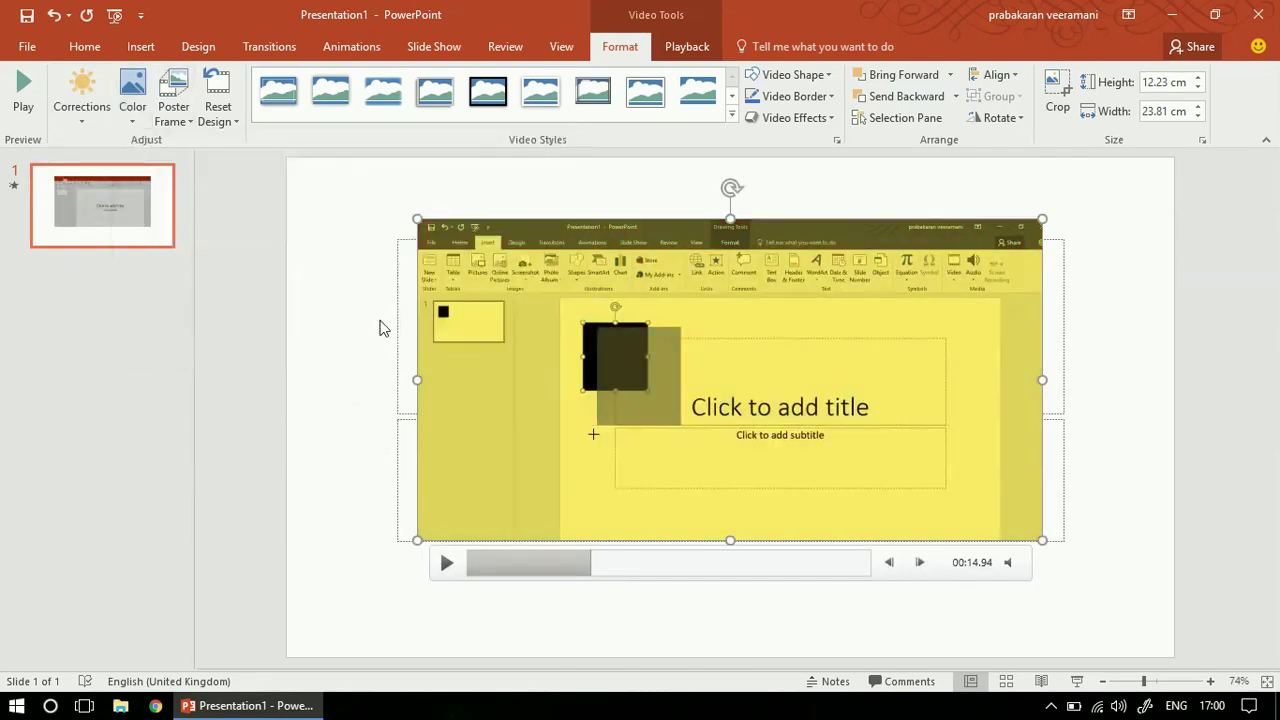